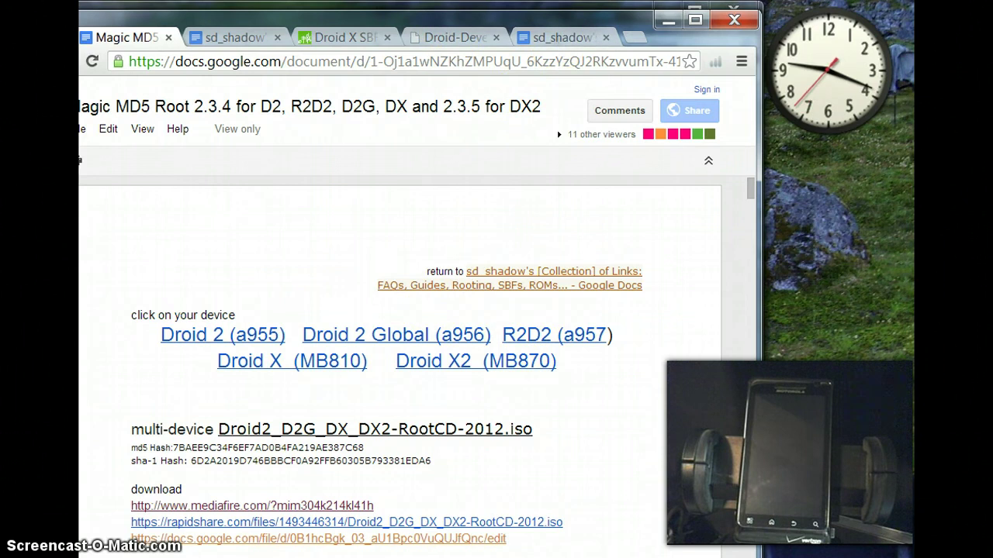
Review sd_shadow's link collection along with the Motorola SBF download lists on 1kds.tk and sbf.droid-developers.org.
key("ctrl+Tab")
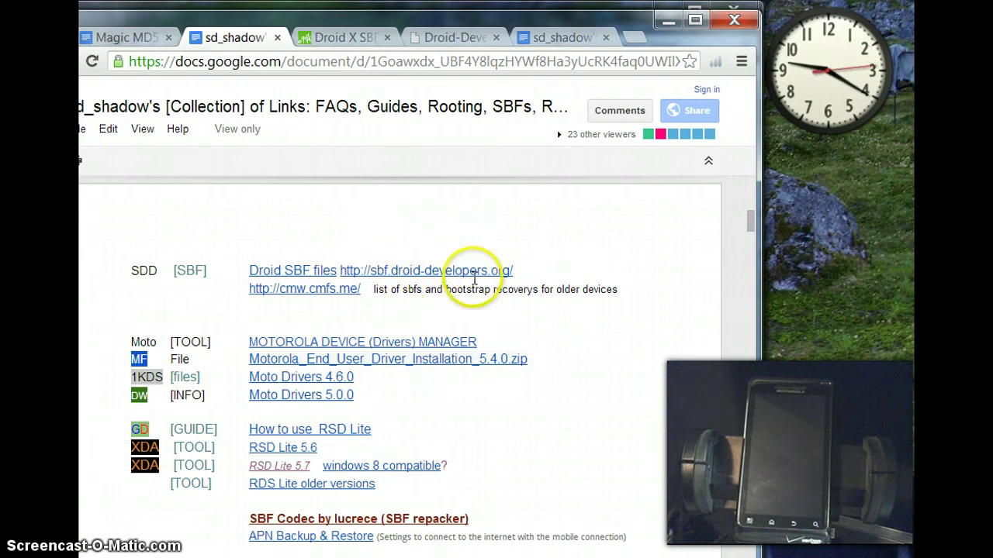
scroll(483, 281, "up", 2)
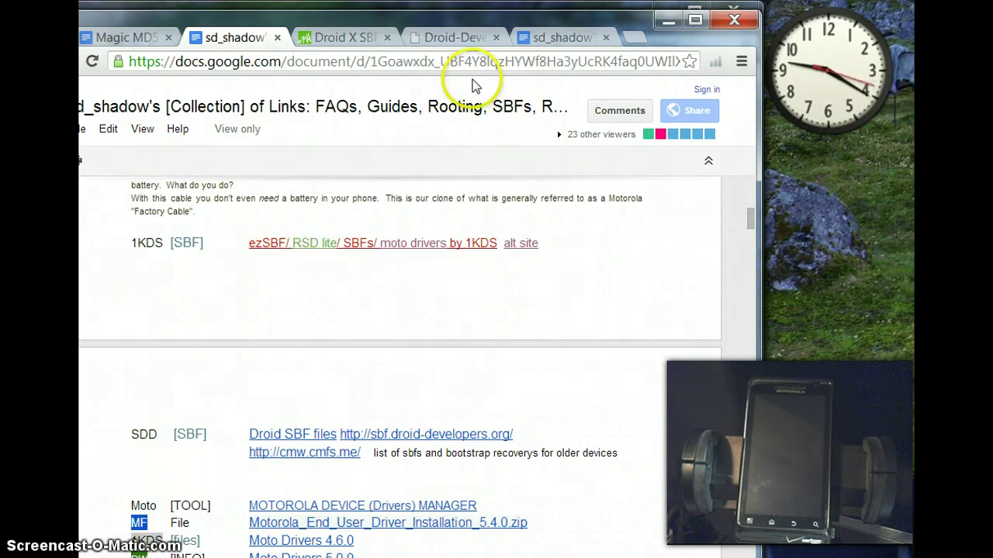
left_click(434, 39)
left_click(357, 40)
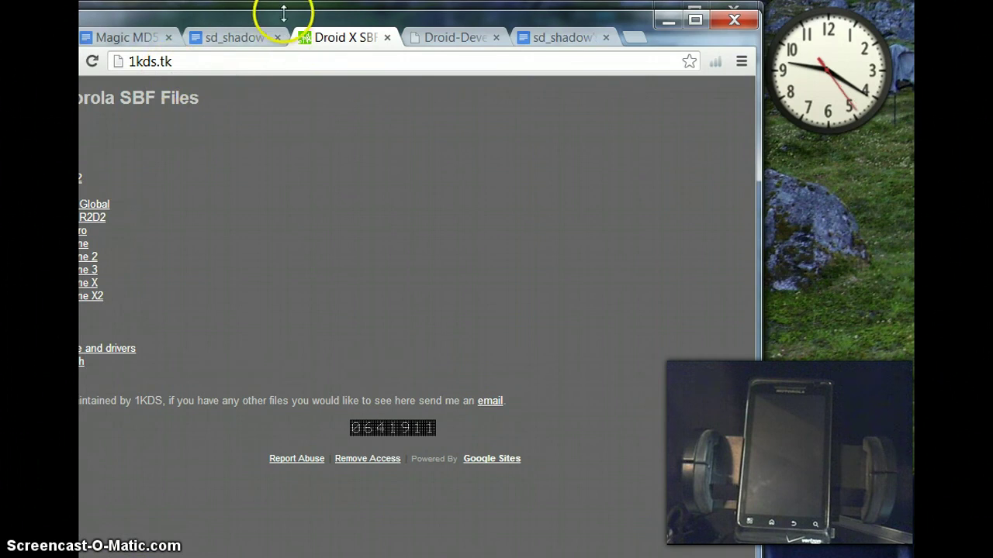
left_click_drag(299, 31, 375, 31)
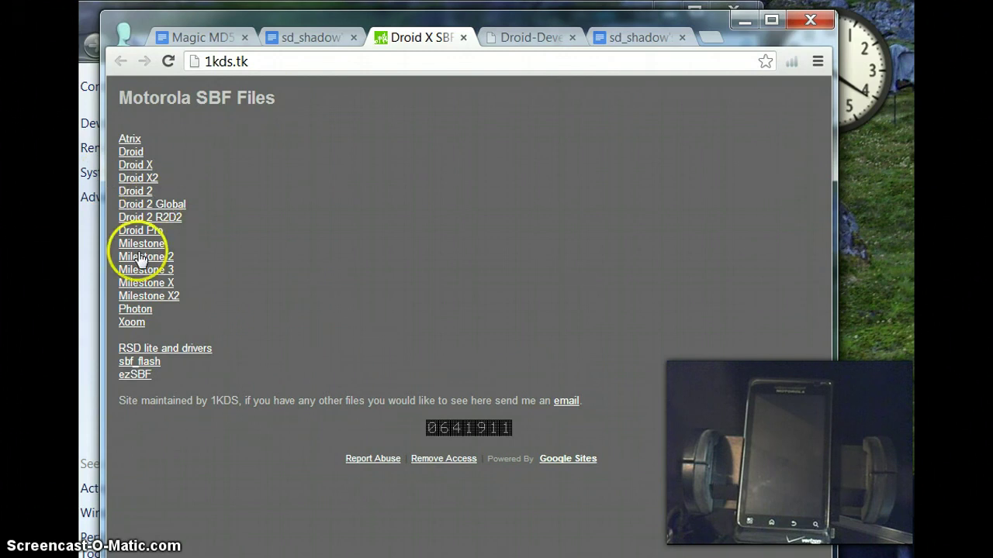
left_click(520, 36)
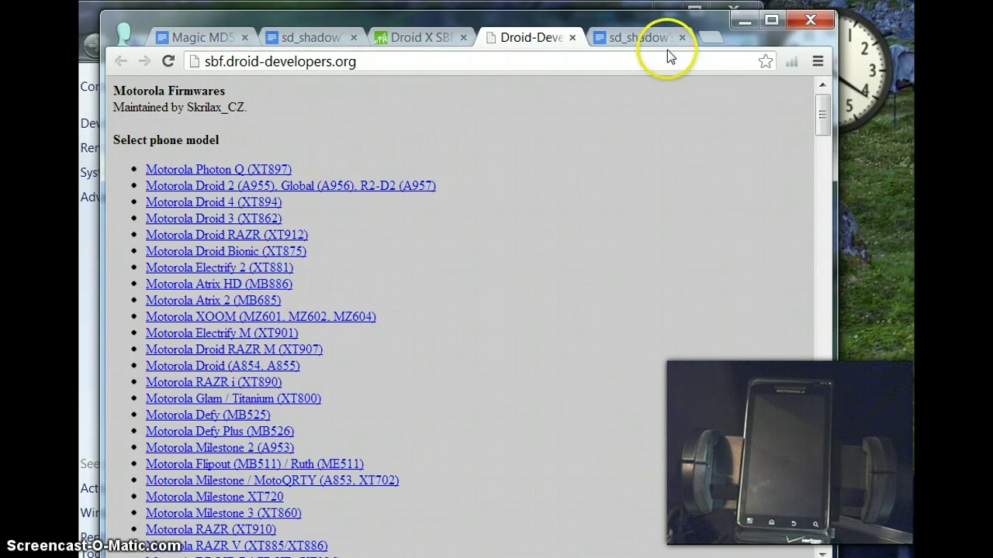
key("ctrl+2")
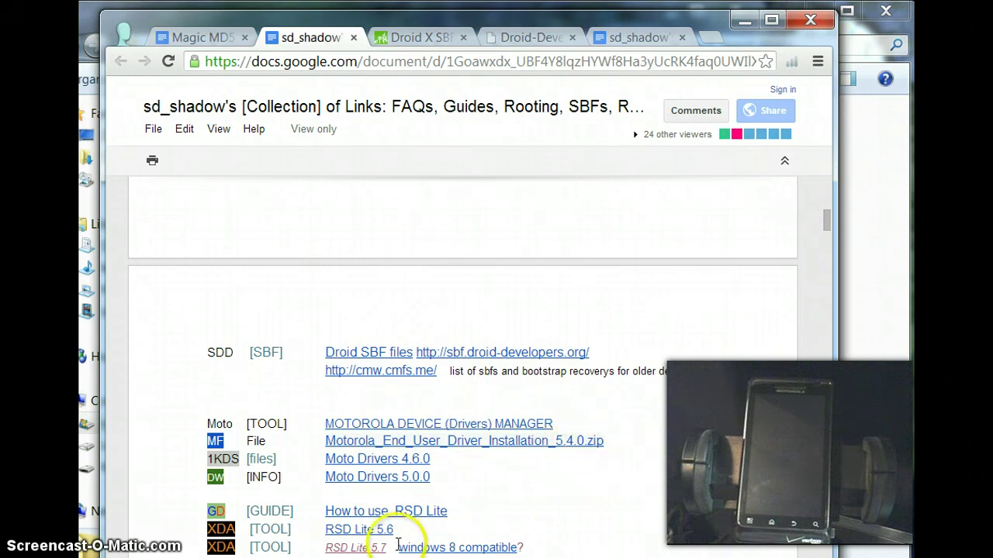
Run the 64-bit Motorola End User Driver Installation 5.1.0 from the drivers folder, accept its license, and cancel the installation.
mouse_move(155, 557)
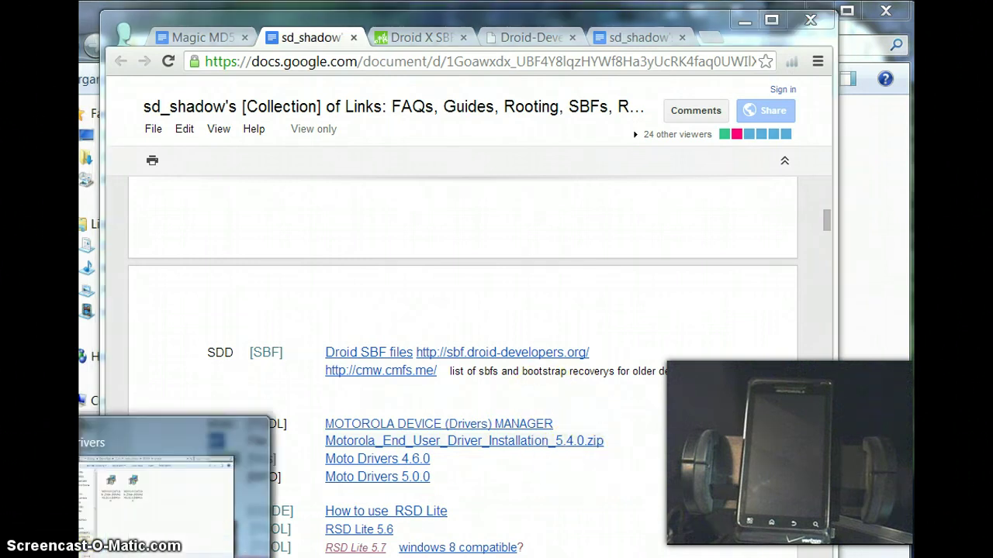
left_click(121, 515)
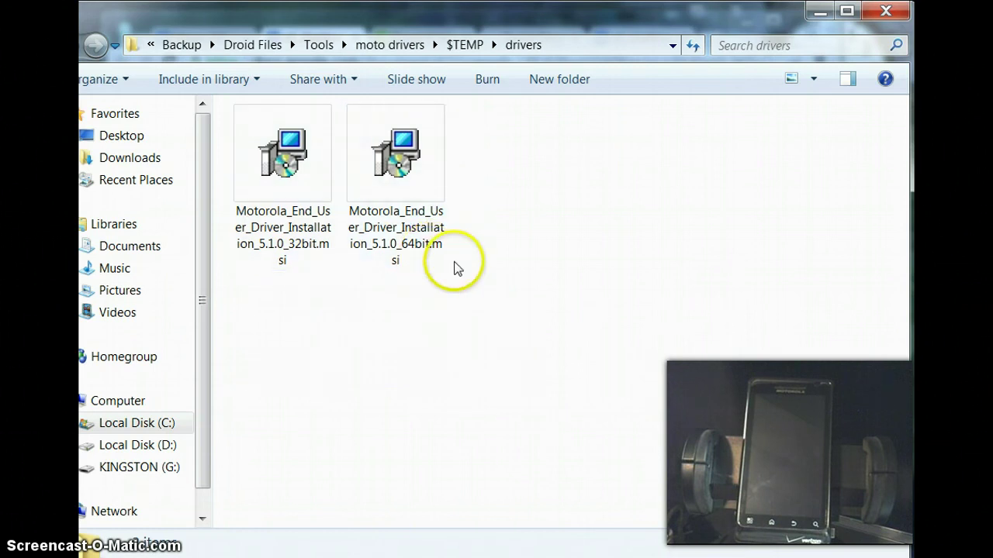
double_click(402, 183)
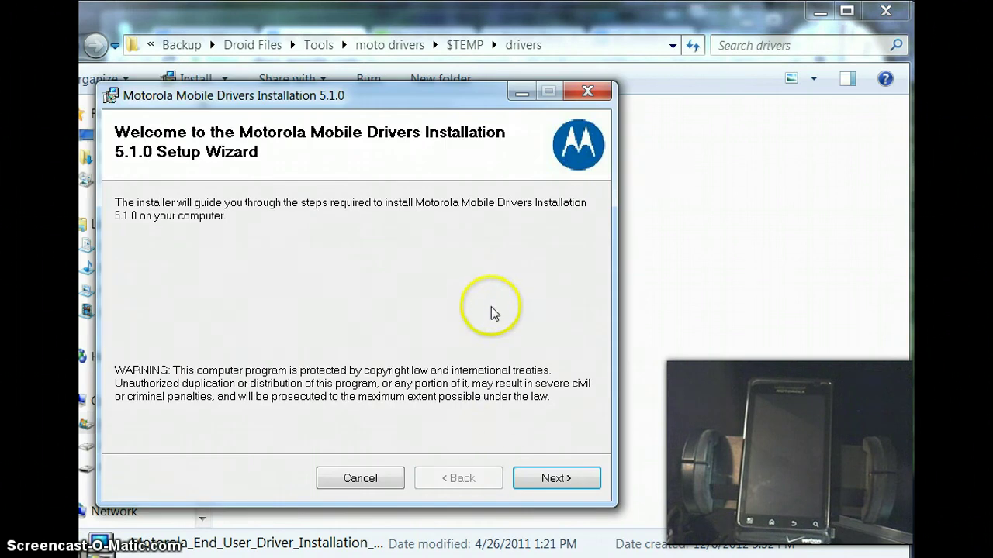
left_click(548, 479)
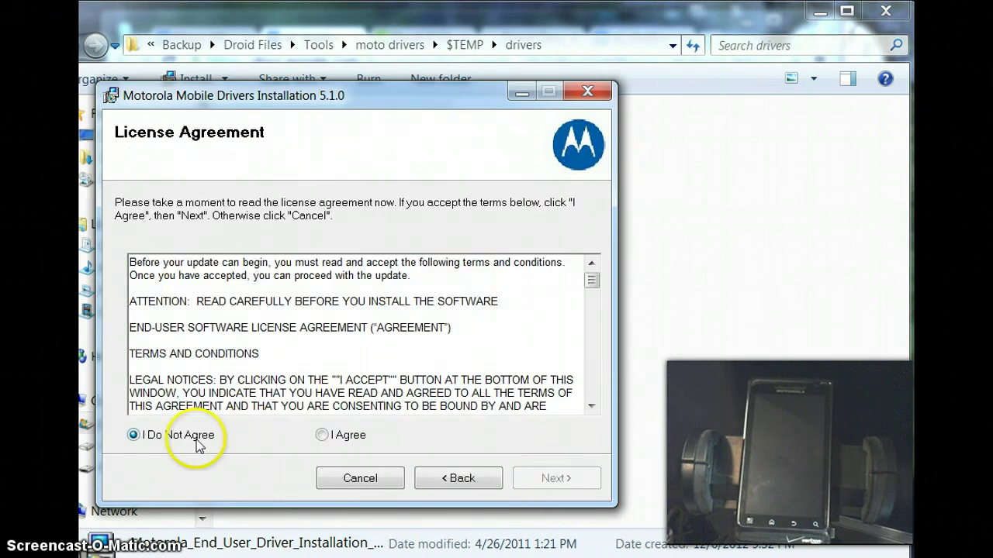
left_click(333, 436)
left_click(546, 480)
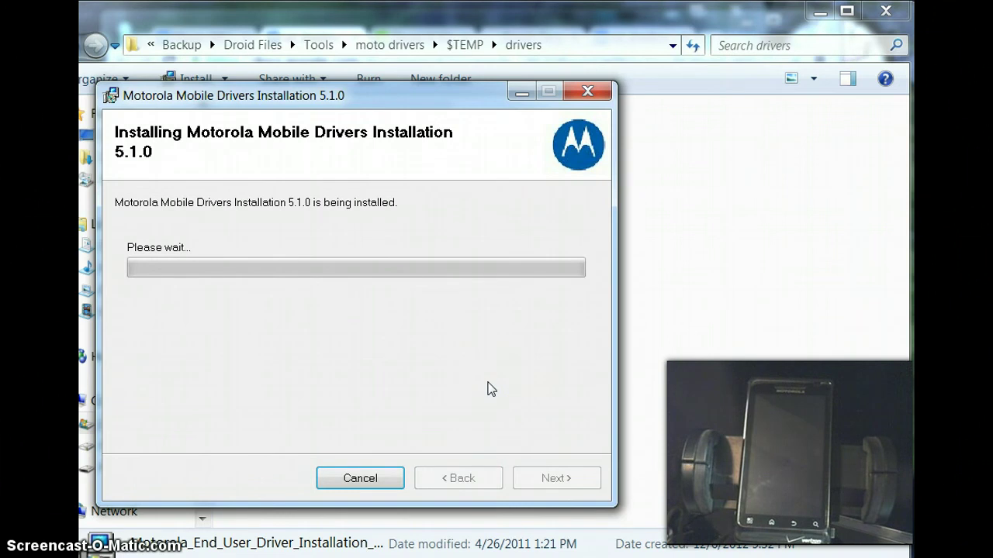
left_click(374, 476)
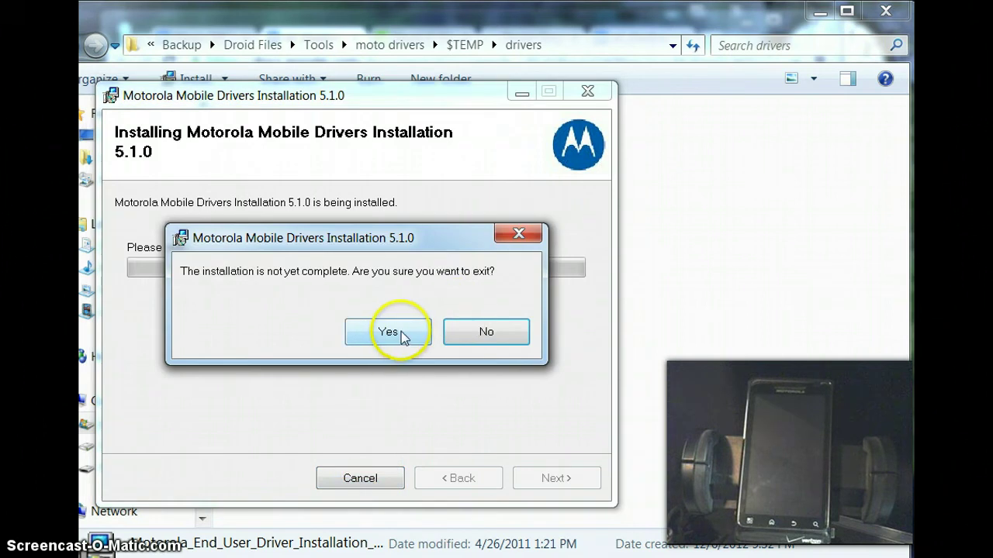
left_click(390, 333)
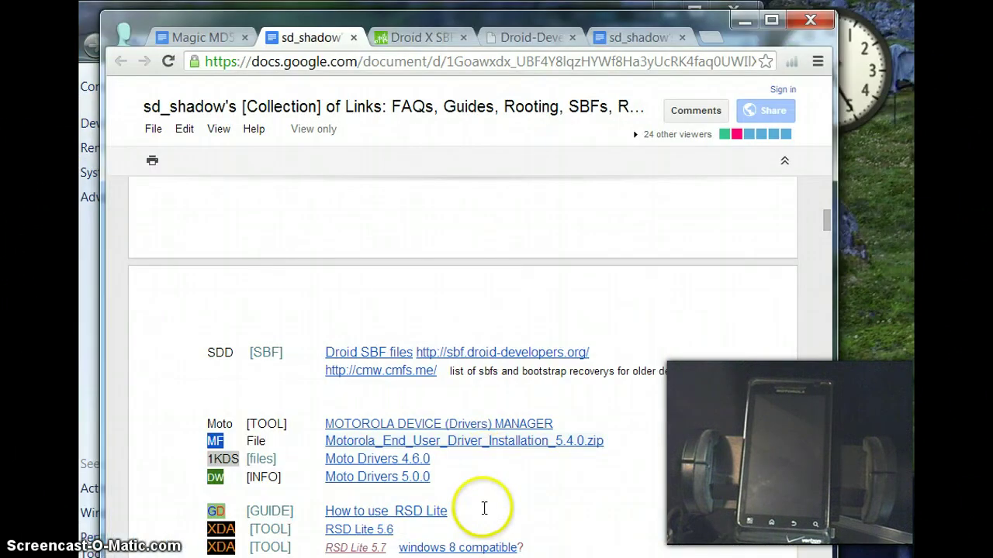
Set the RSD Lite desktop shortcut to run as an administrator in its compatibility properties.
scroll(484, 512, "down", 1)
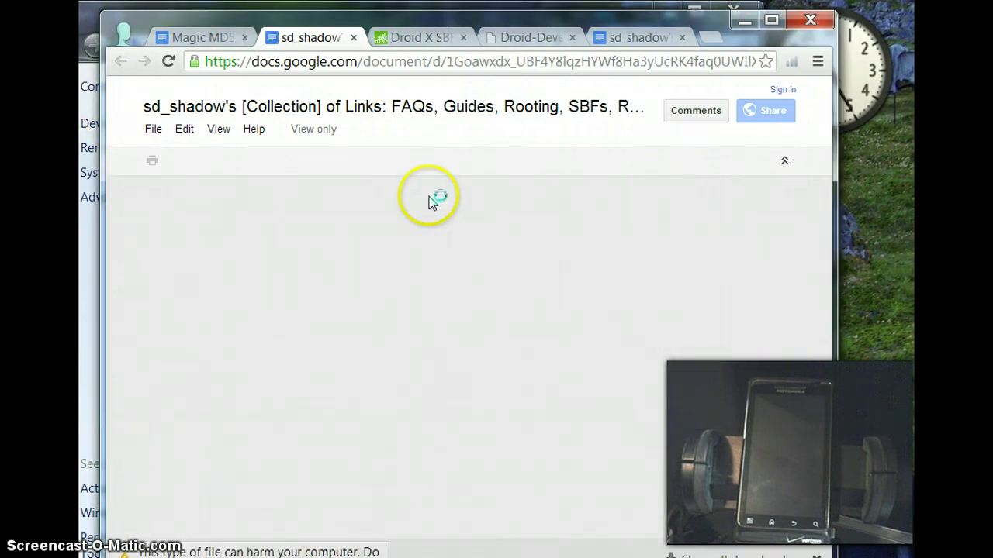
left_click(746, 18)
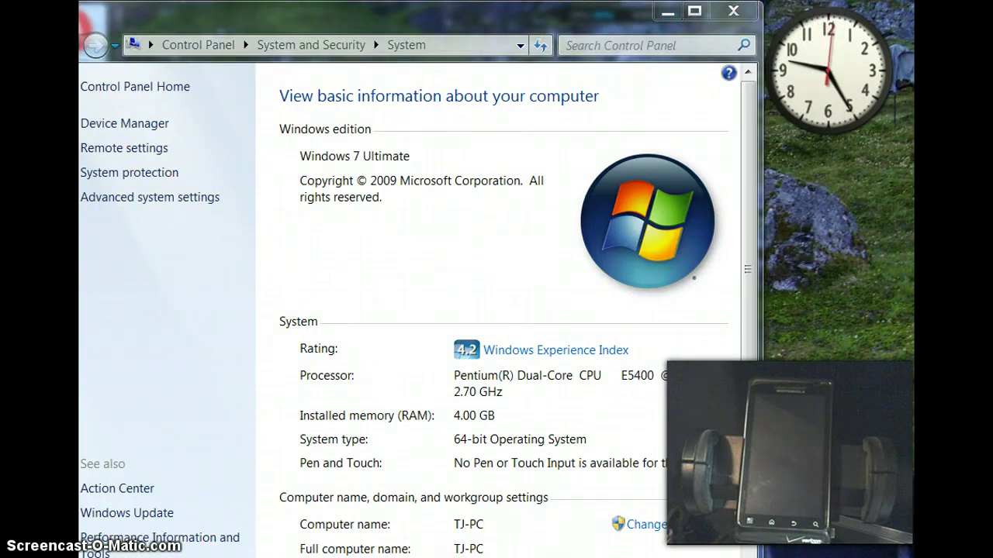
left_click(313, 62)
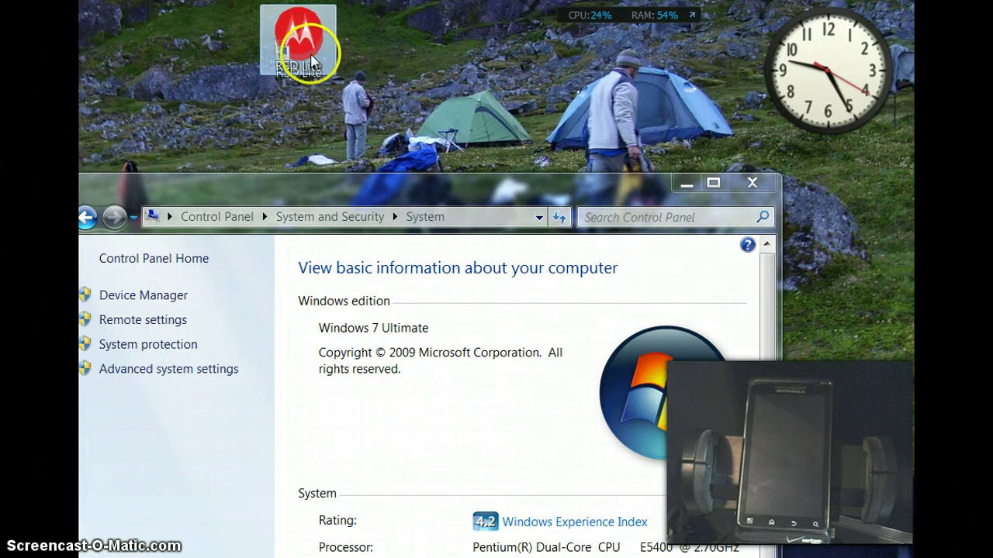
right_click(310, 50)
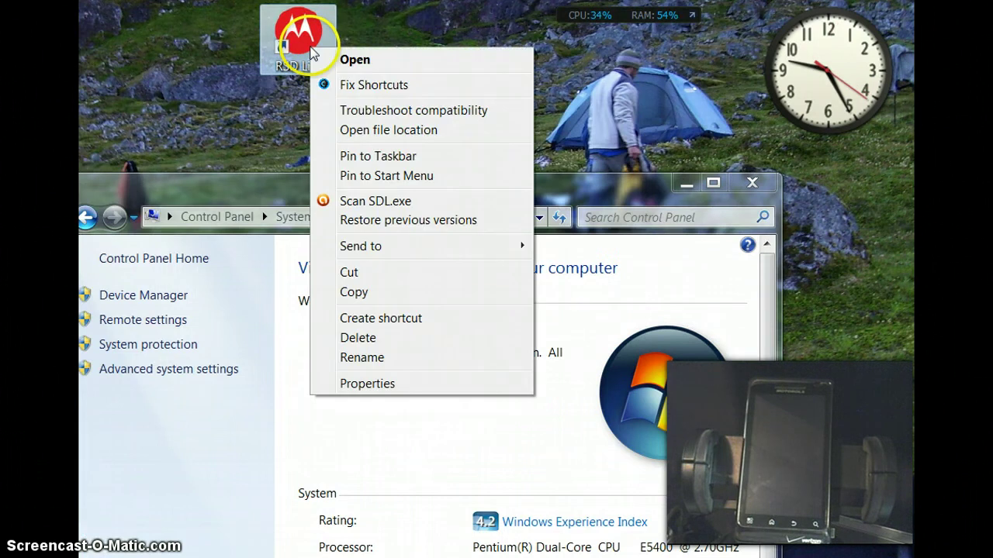
left_click(368, 383)
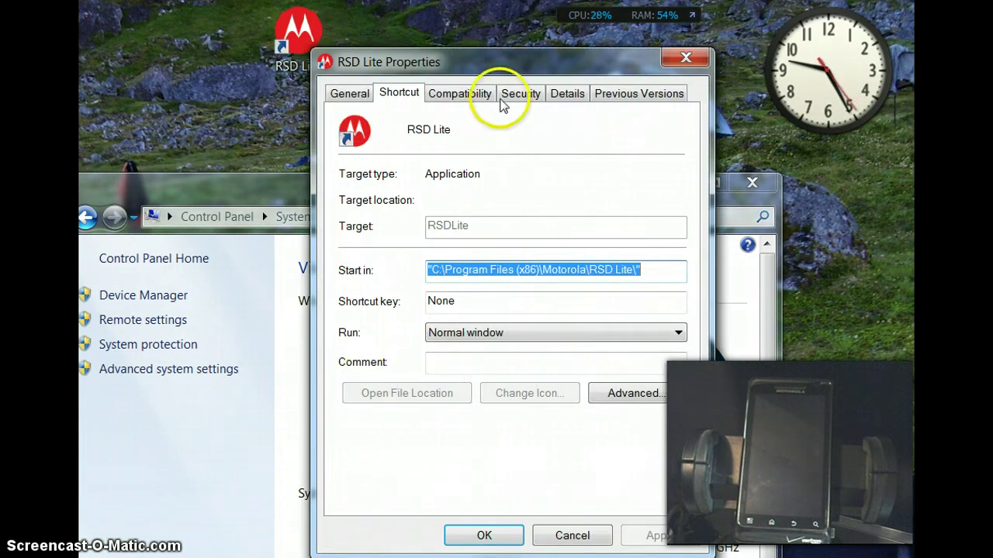
left_click(466, 93)
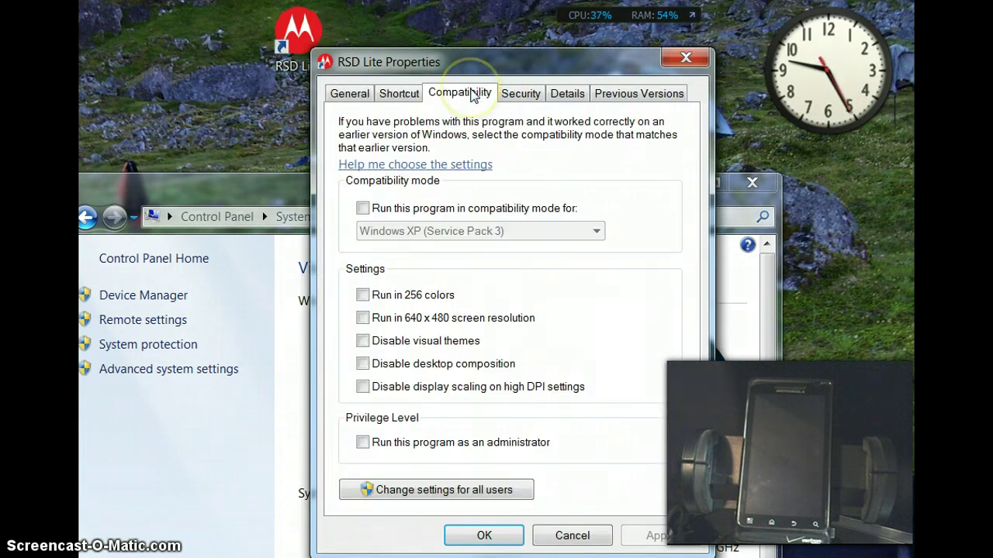
left_click(362, 443)
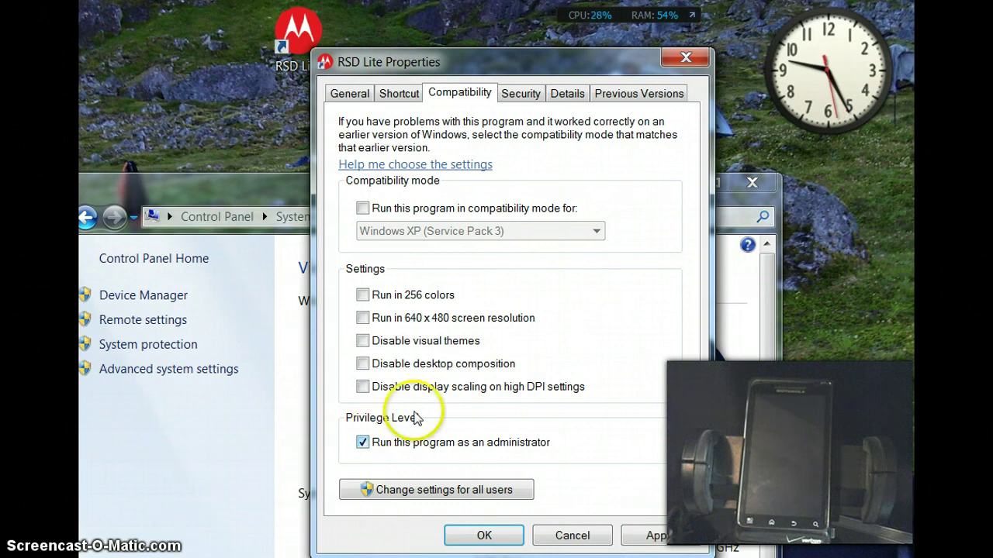
left_click(686, 538)
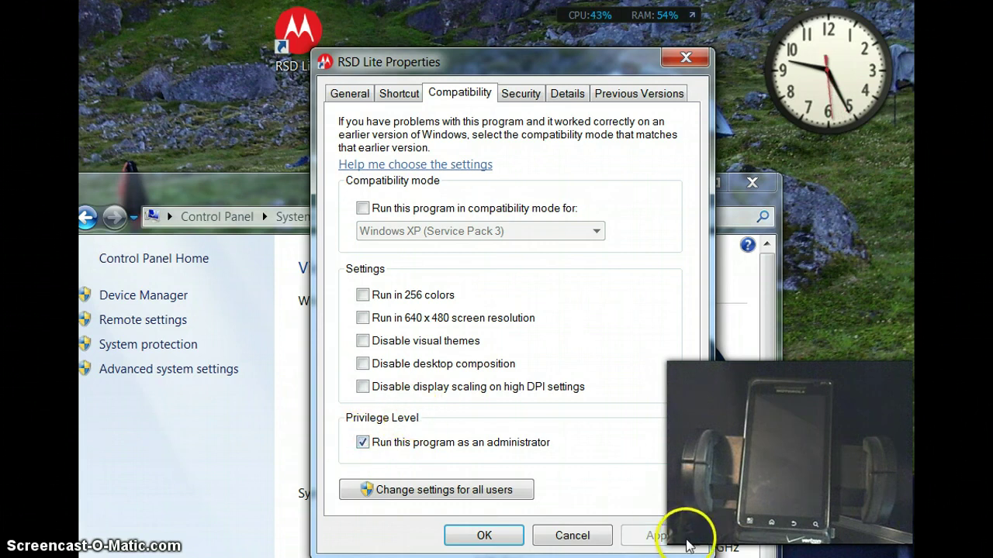
left_click(500, 536)
Launch RSD Lite from the desktop and reposition its window so the full device table is in view.
double_click(310, 48)
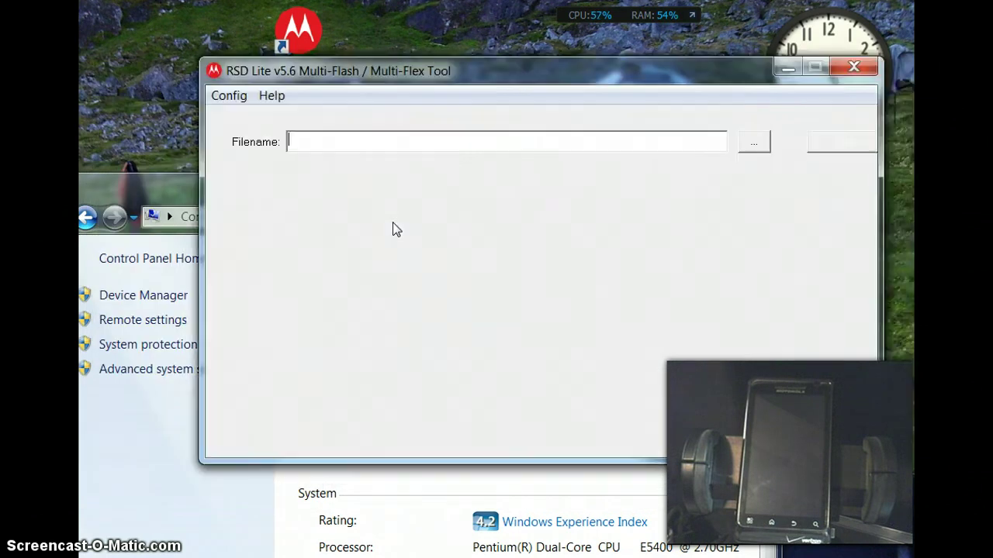
left_click(349, 62)
left_click_drag(350, 61, 314, 25)
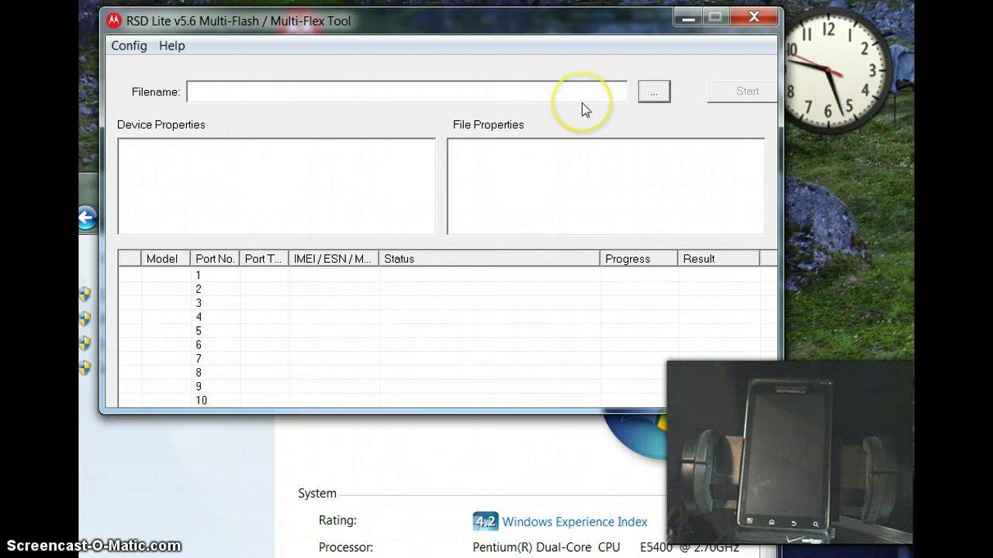
Browse for a firmware file in C:\Backup\Droid Files\Droid 2\SBFs.
left_click(654, 94)
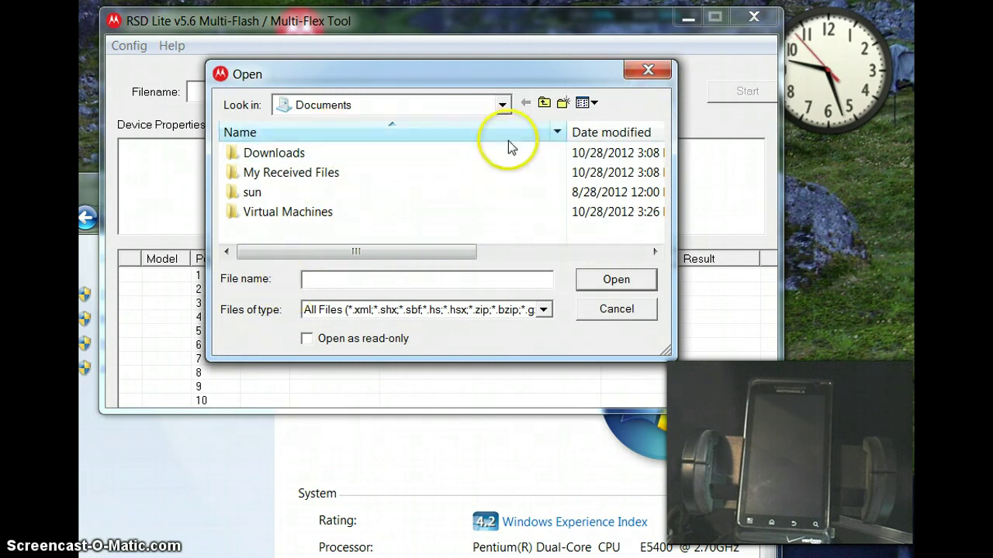
left_click(544, 102)
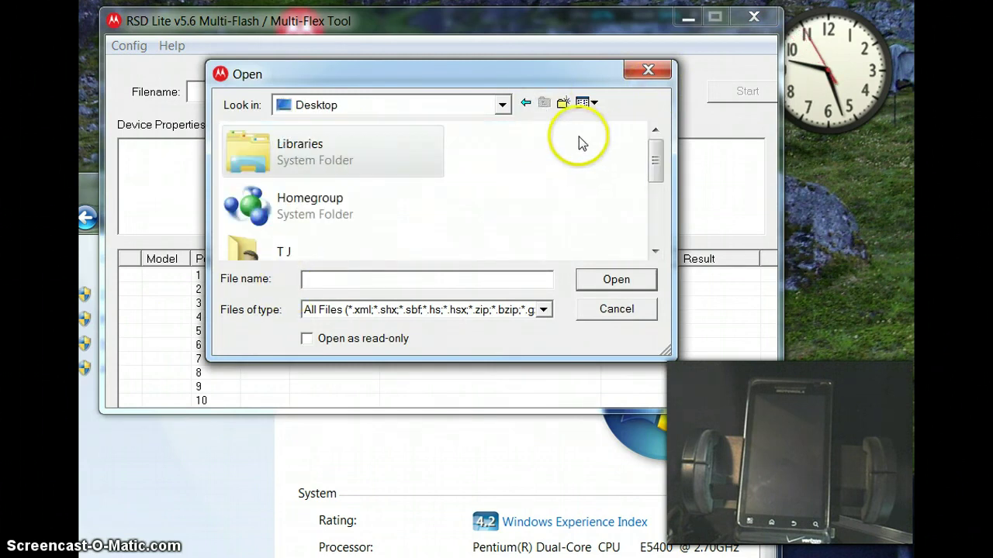
left_click_drag(657, 160, 656, 199)
left_click(256, 203)
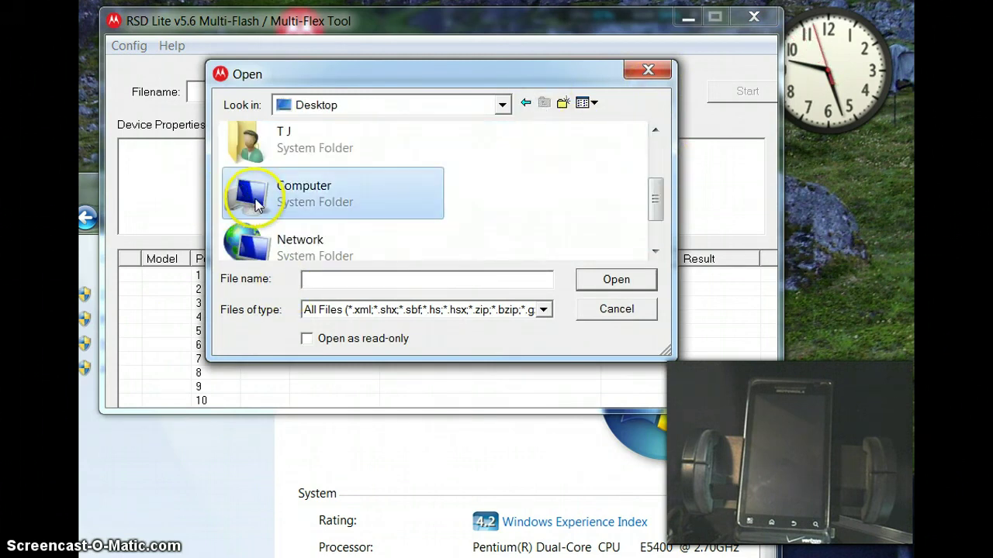
double_click(256, 203)
double_click(354, 166)
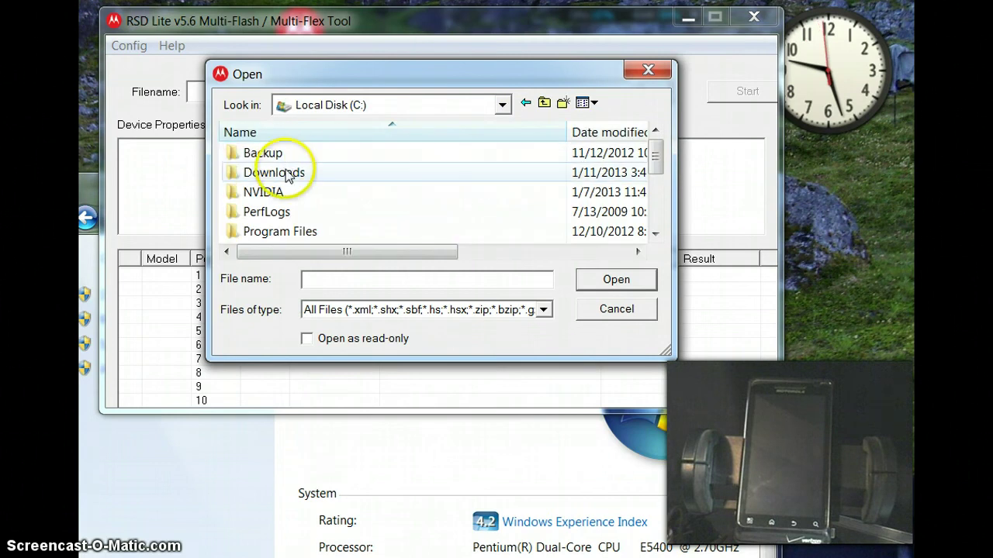
double_click(256, 155)
double_click(268, 190)
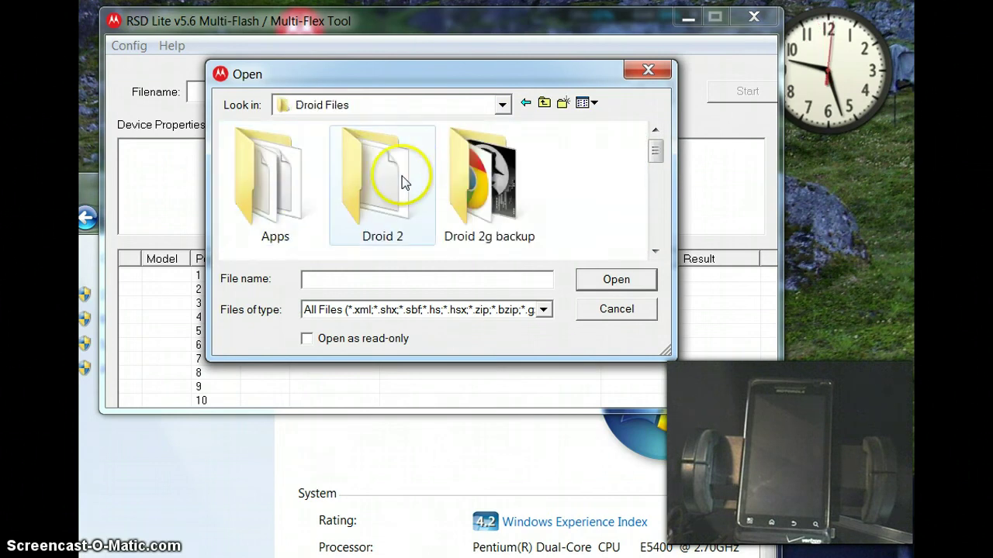
double_click(402, 182)
double_click(580, 186)
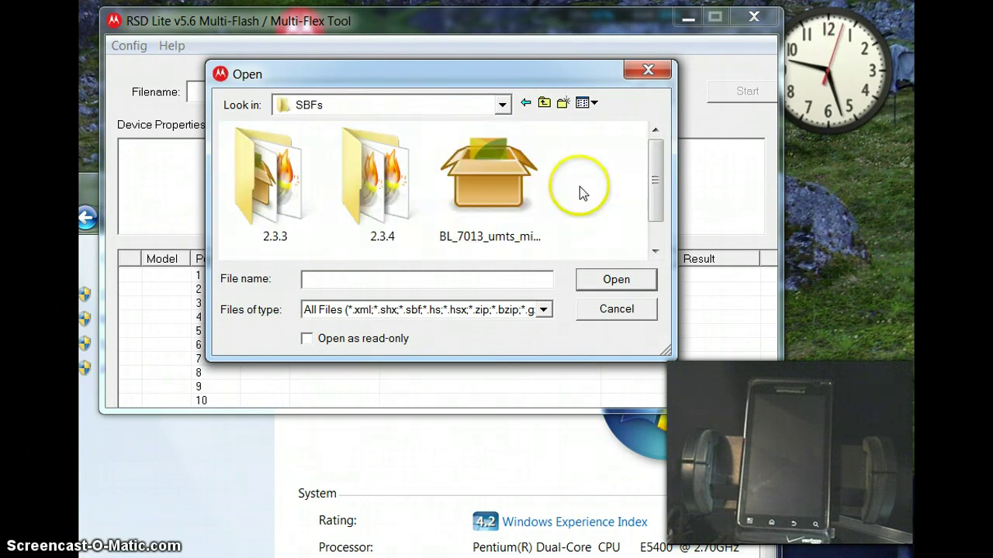
Load 1FF-p2a_droid2_cdma_droid2-user-2.3.4-4.5.1_57_DR4-51-120117-release-keys-signed-Verizon-US.sbf from the 2.3.4 folder as the flash file.
double_click(375, 178)
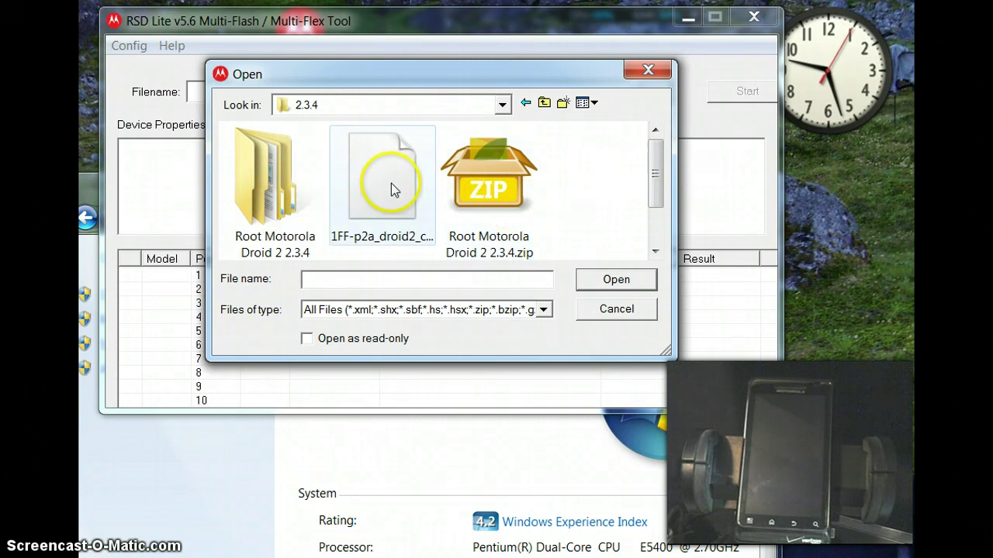
left_click(391, 184)
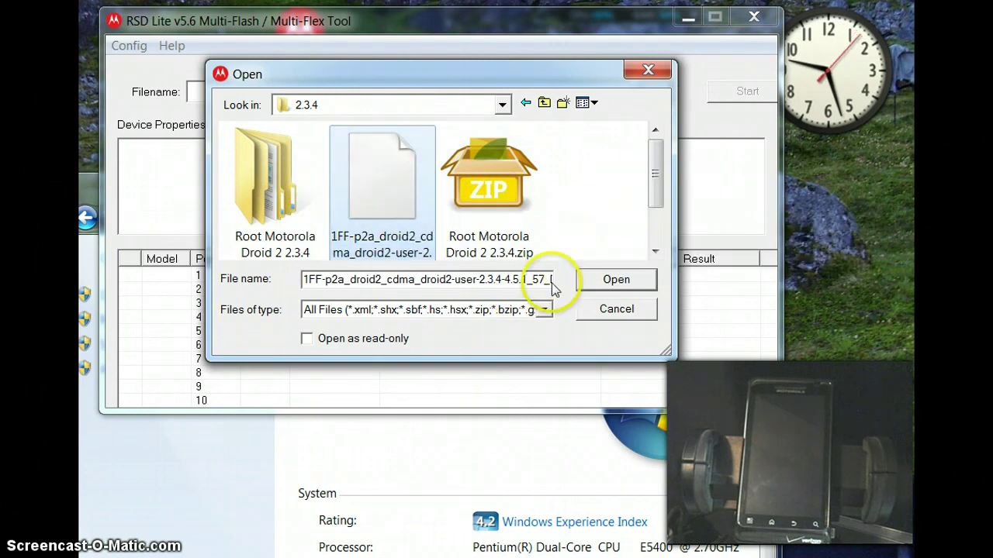
left_click_drag(656, 177, 655, 198)
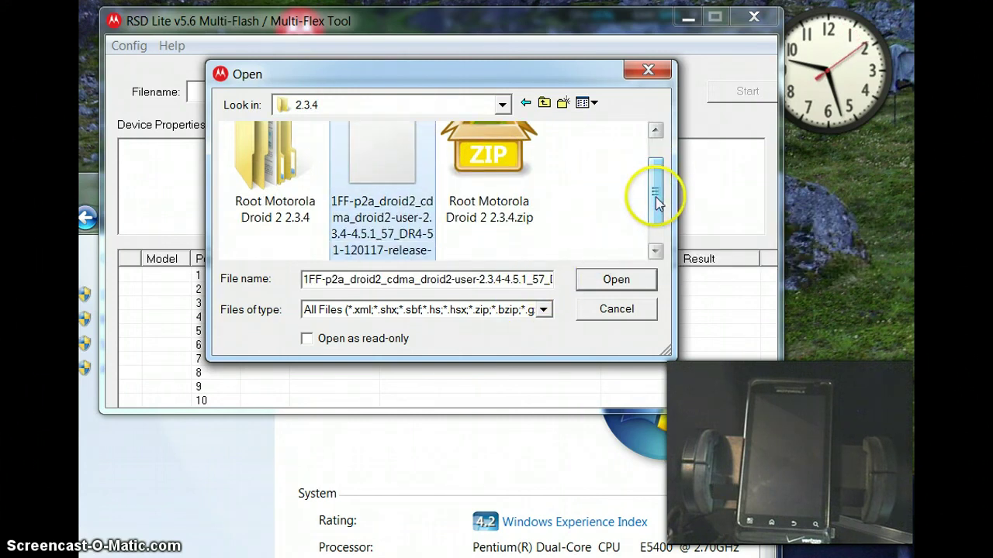
mouse_move(380, 190)
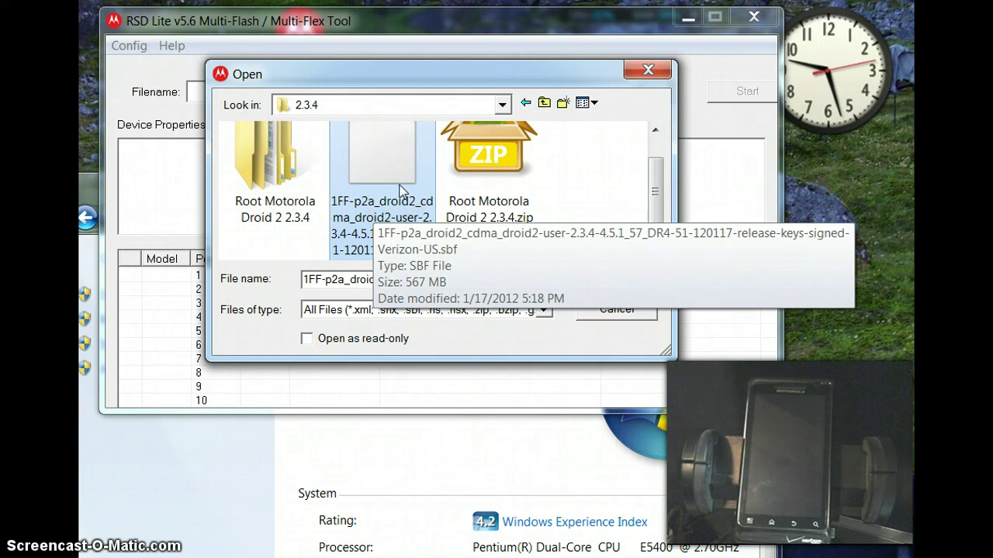
left_click(614, 281)
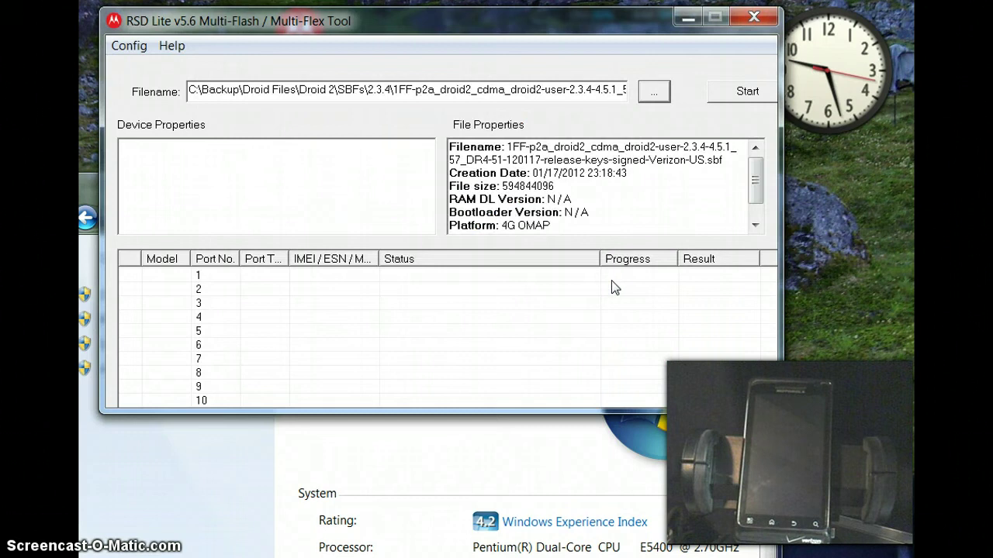
left_click(520, 245)
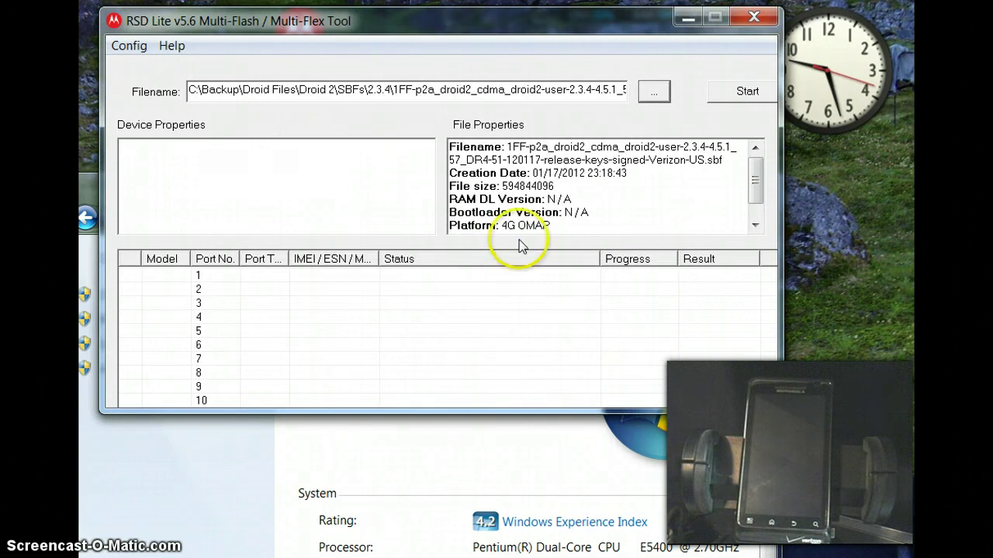
Widen the Model column of the device table to show the connected phone's full model name.
left_click(162, 262)
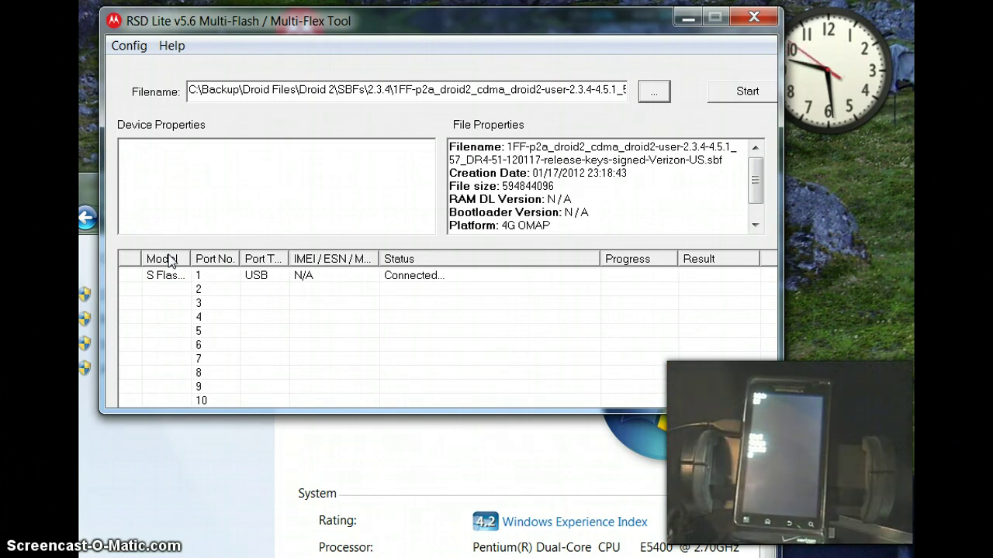
left_click(191, 254)
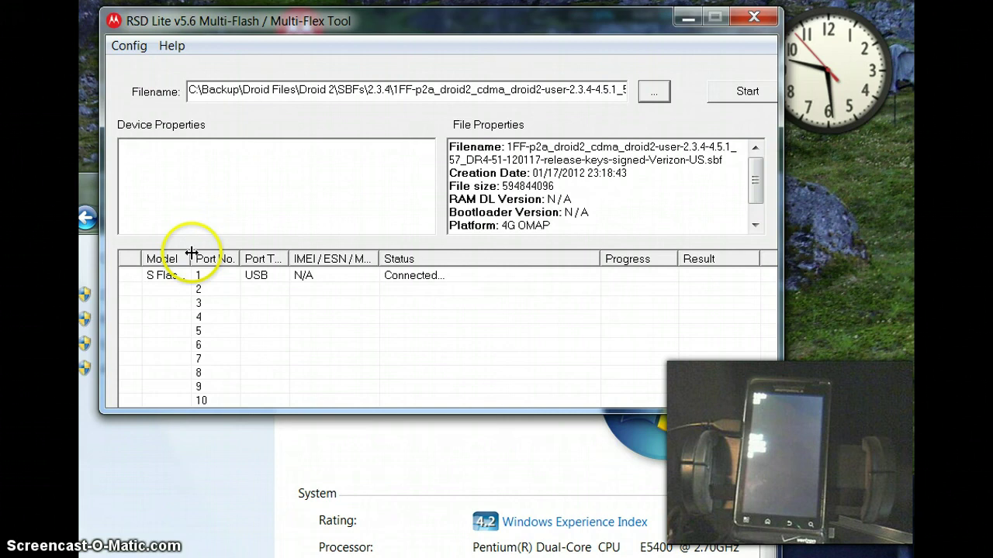
left_click_drag(191, 253, 266, 260)
left_click(233, 304)
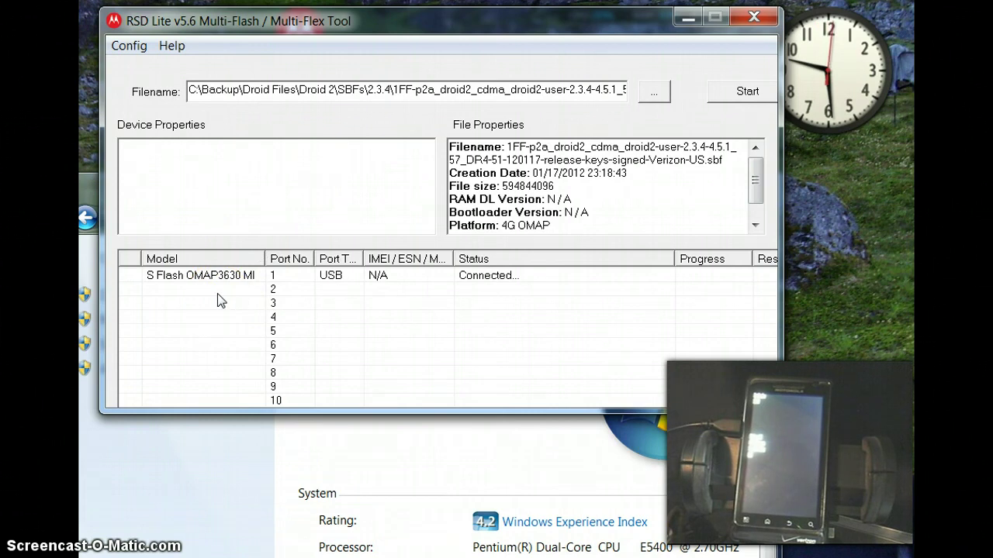
left_click(216, 296)
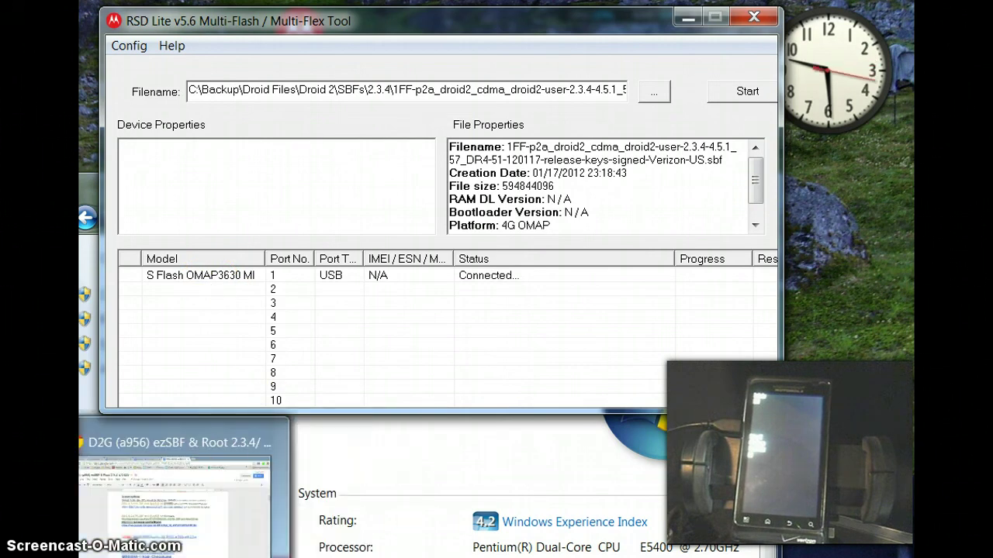
Open Device Manager from the computer's system properties, repositioning the System window so its links are fully in view.
mouse_move(227, 557)
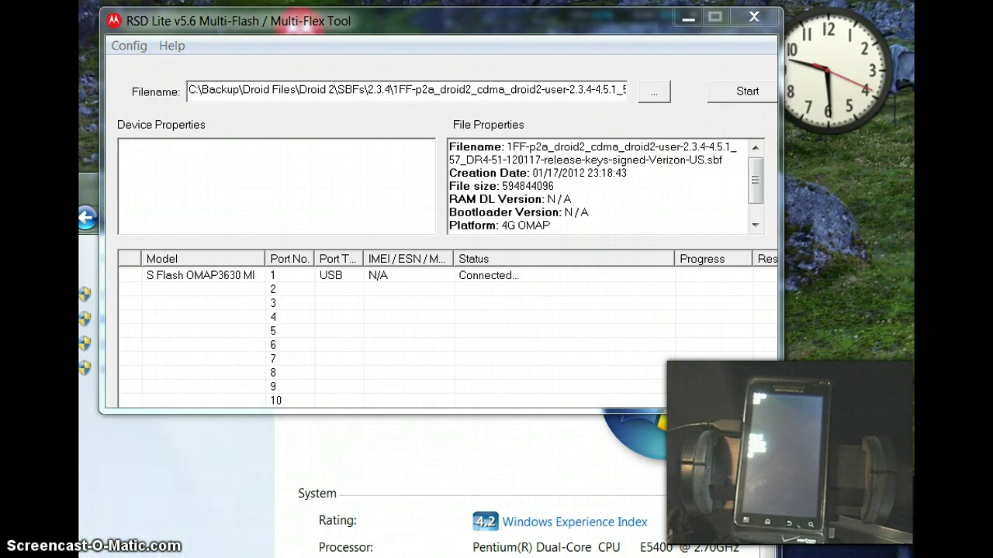
key("super")
left_click(120, 322)
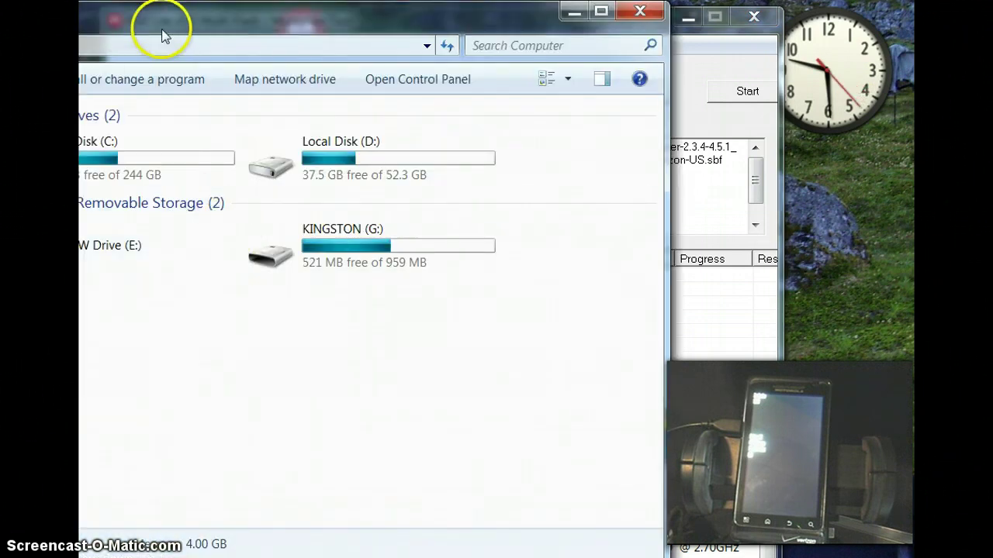
left_click_drag(162, 31, 328, 18)
left_click(164, 80)
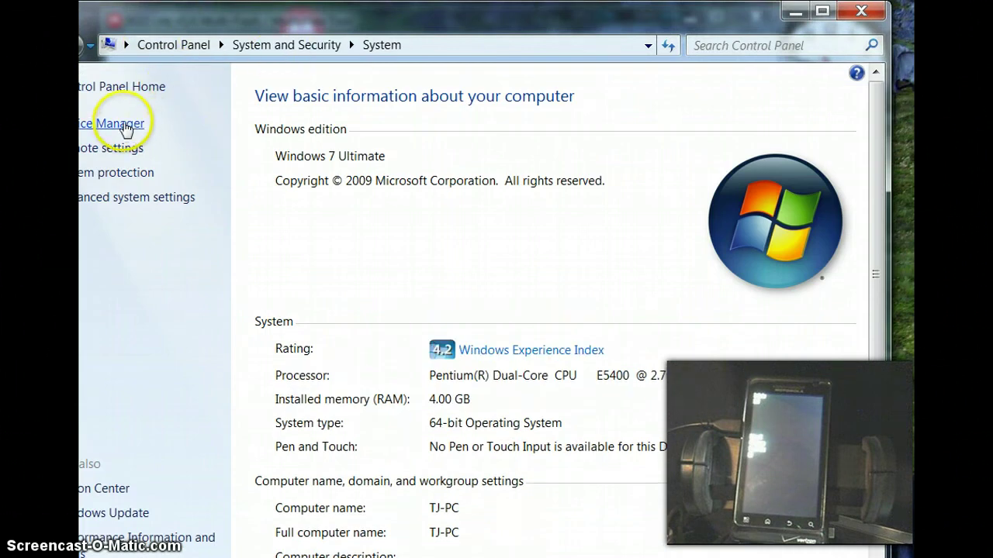
left_click_drag(167, 24, 221, 36)
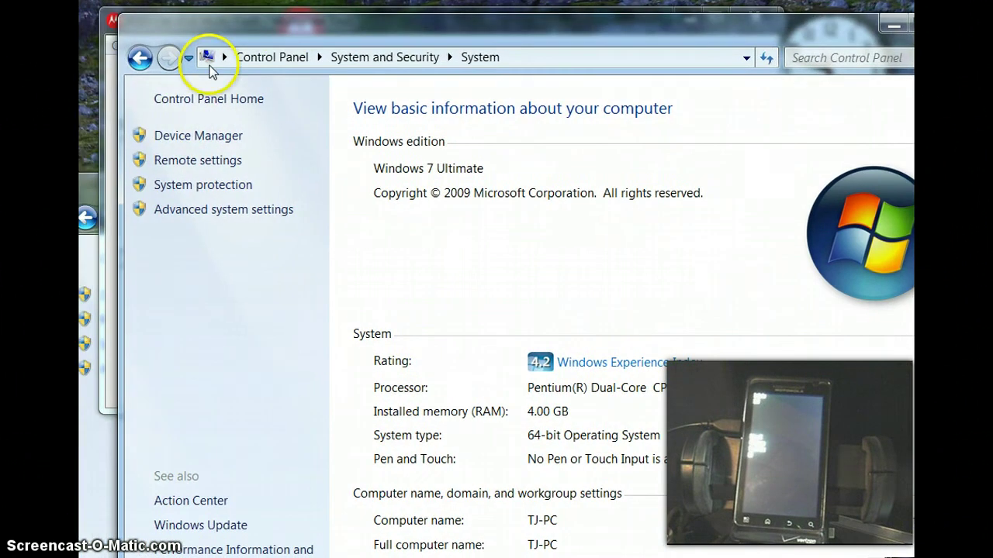
left_click(202, 135)
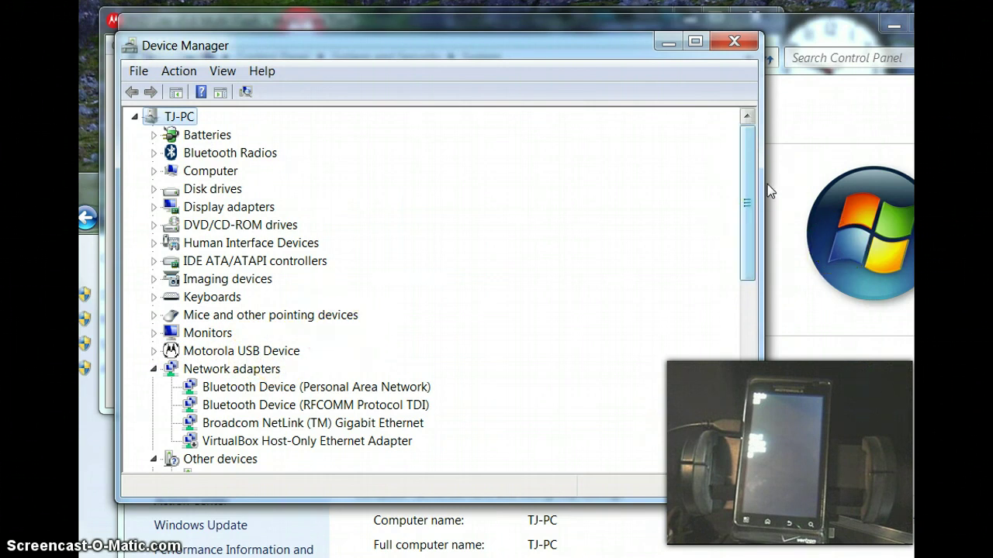
Check the driver options of the Unknown Device under Universal Serial Bus controllers, close Device Manager and return to RSD Lite.
scroll(767, 184, "down", 7)
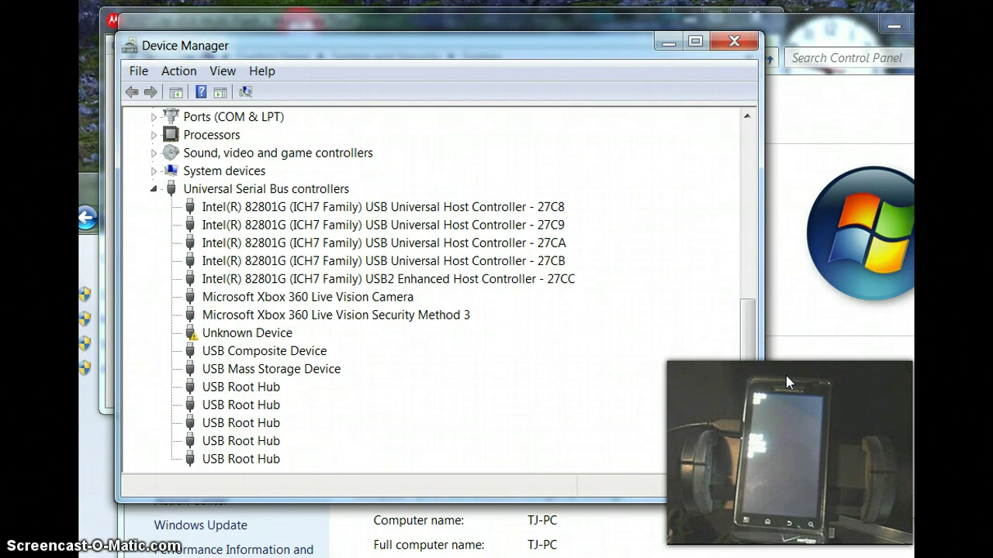
right_click(218, 333)
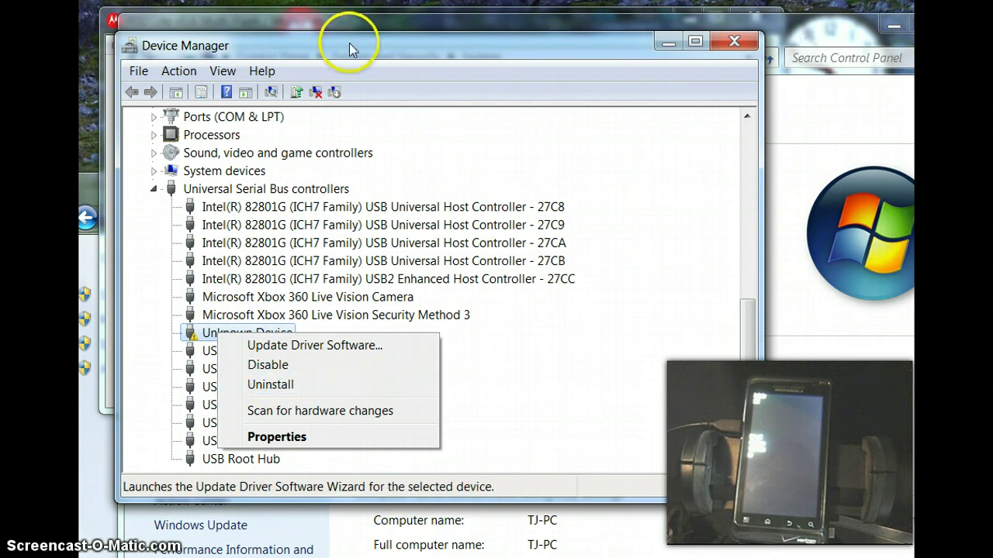
left_click(564, 30)
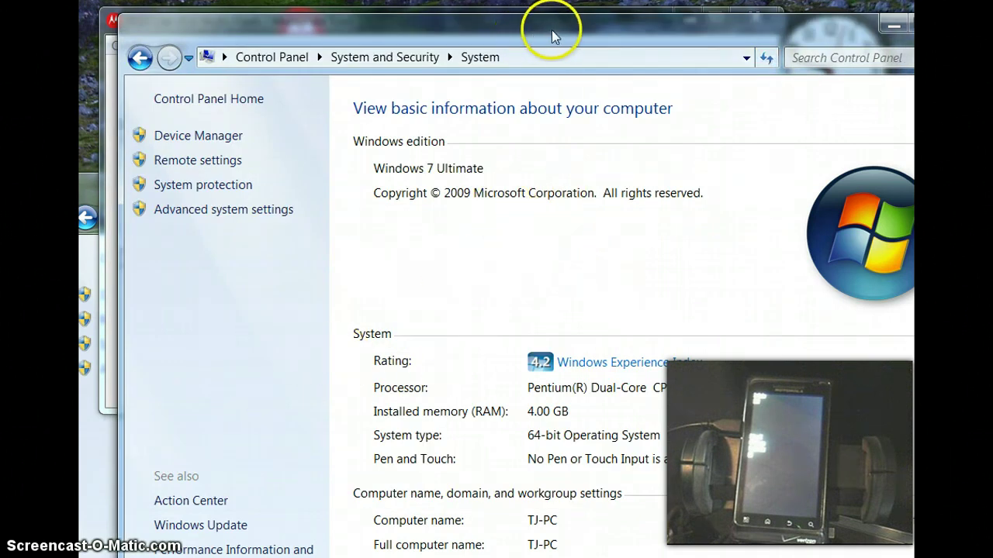
left_click_drag(552, 30, 485, 35)
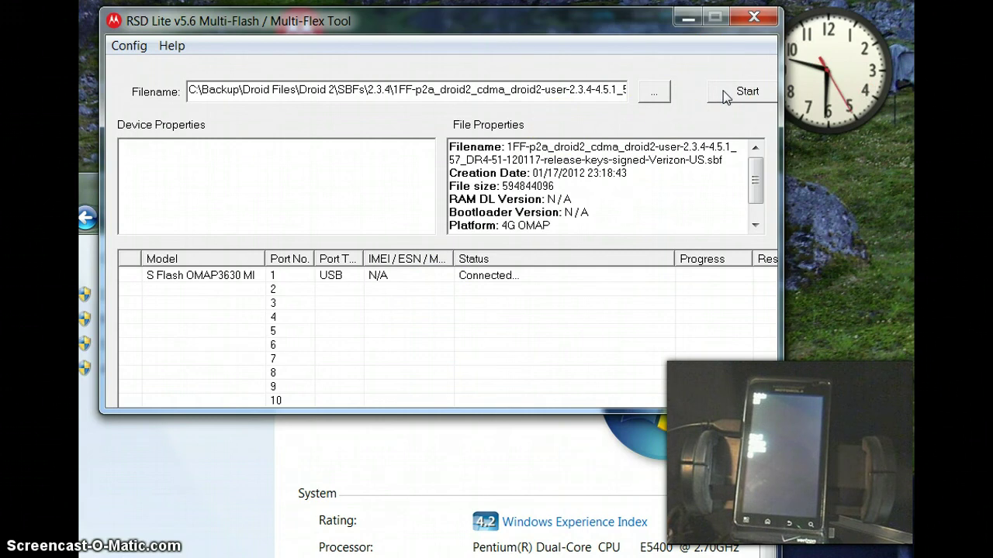
Start flashing the connected phone with the loaded SBF file and widen the Status column to show the full status text.
left_click(723, 96)
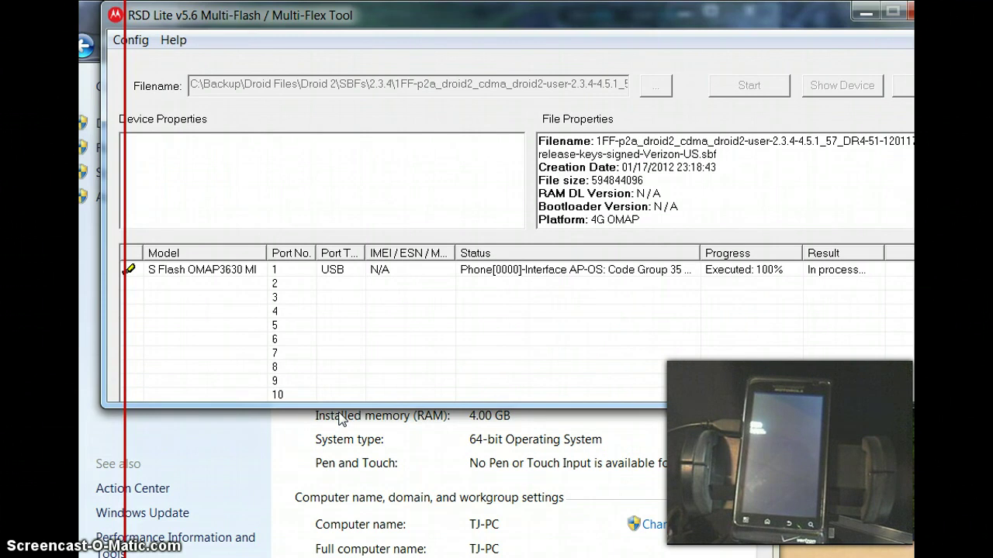
left_click(419, 332)
left_click(607, 300)
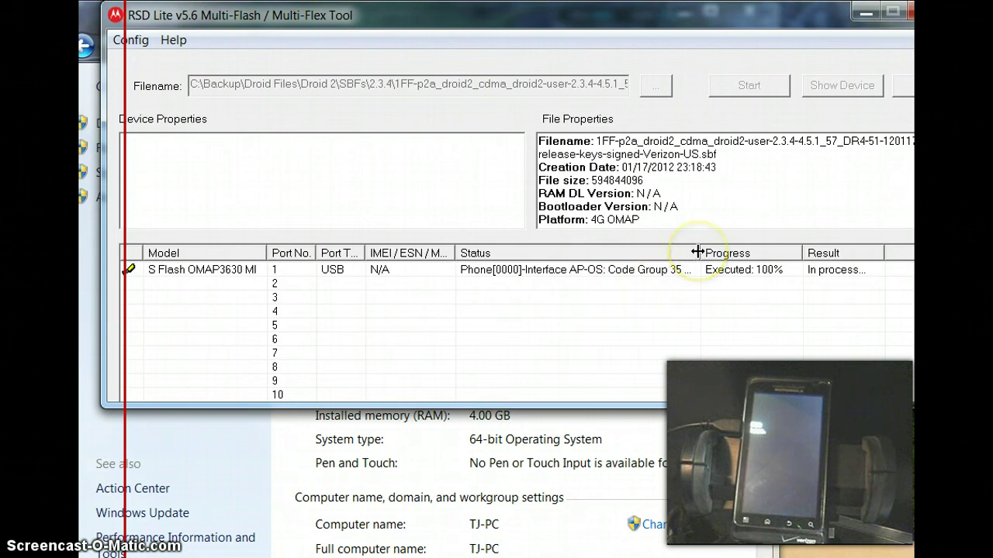
left_click_drag(699, 252, 728, 251)
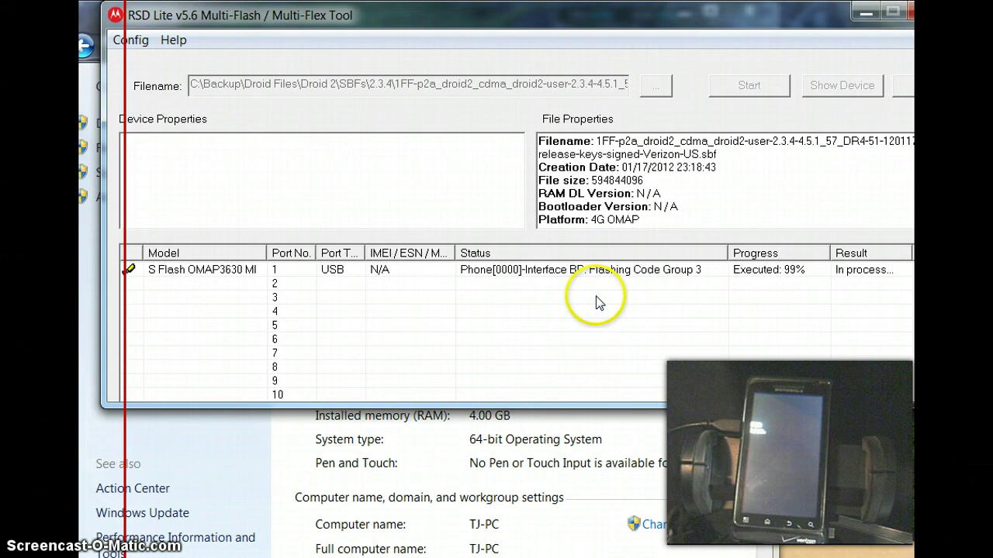
left_click(613, 315)
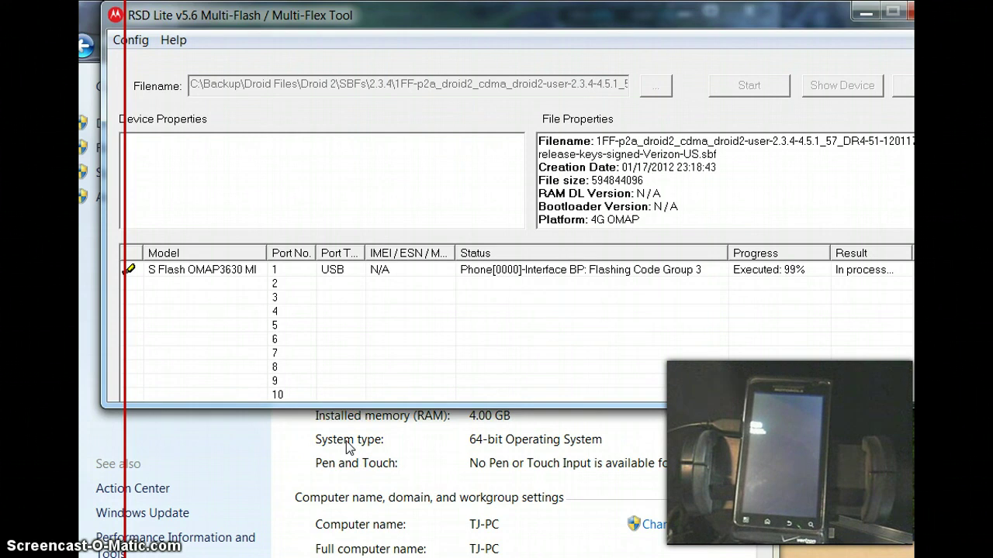
left_click(419, 368)
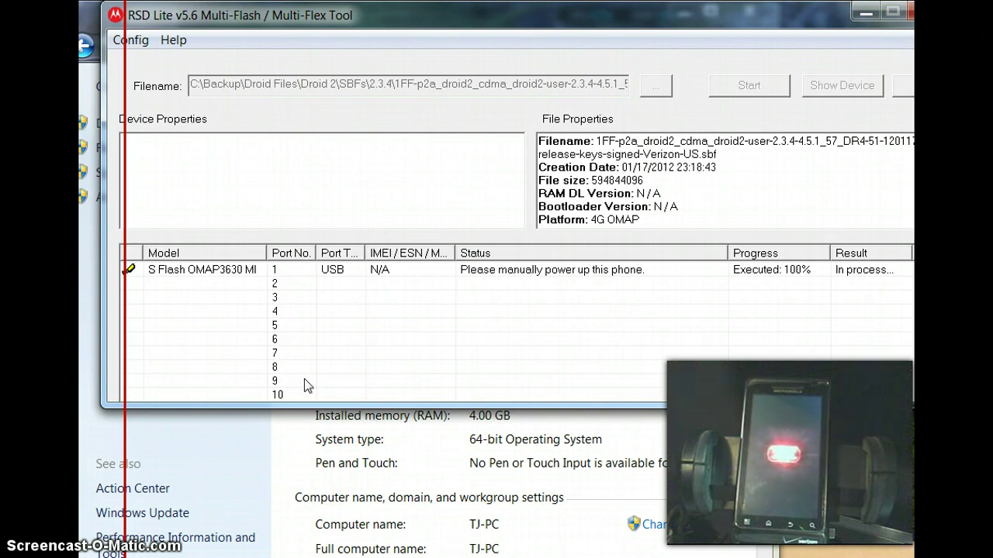
left_click(363, 358)
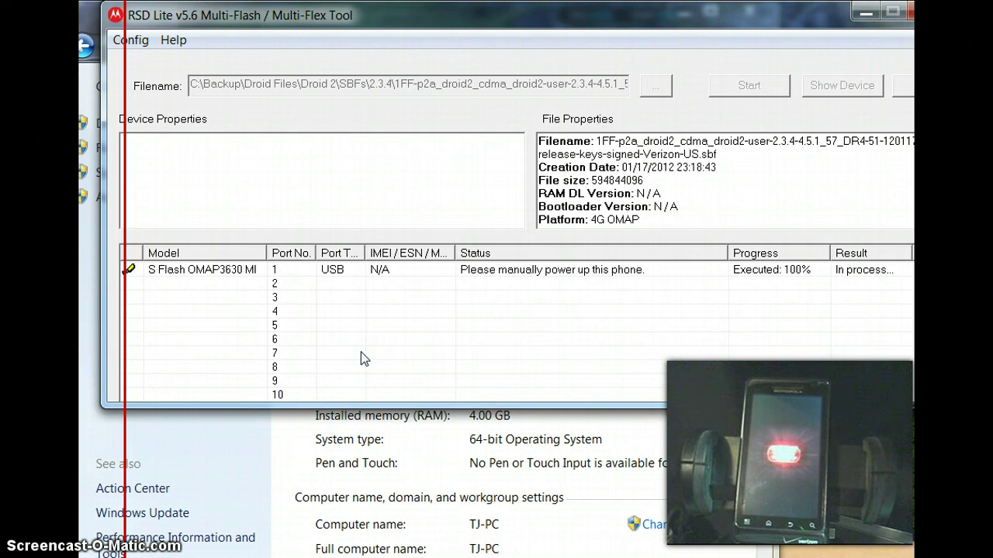